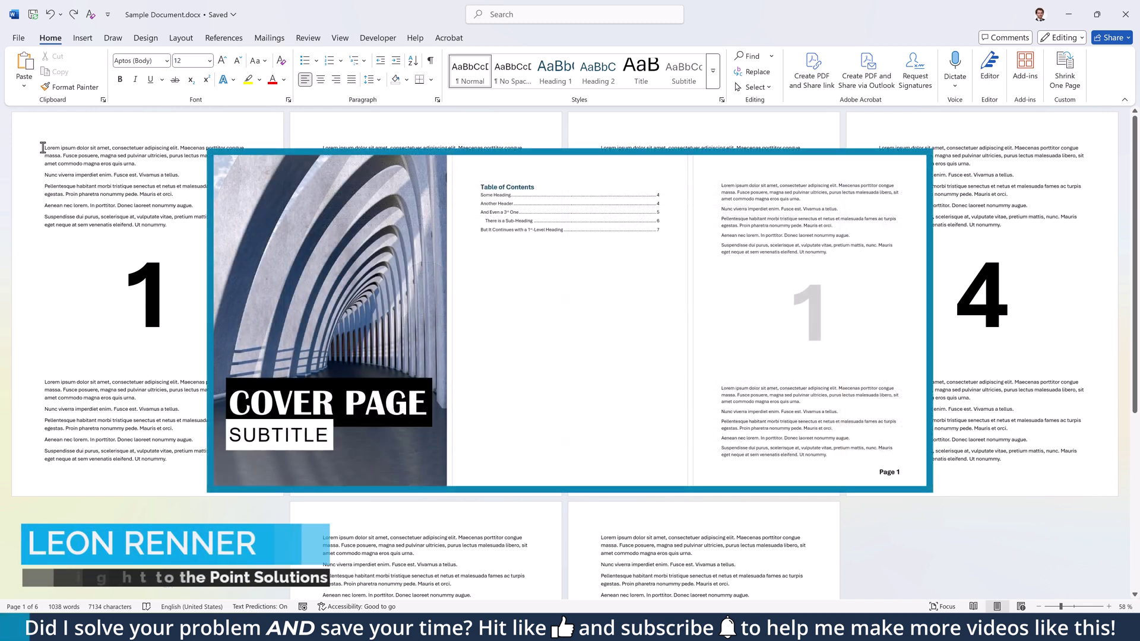
# Step: Open the Insert tab to reach the Page Number placement options
pyautogui.click(80, 40)
# Step: Insert Plain Number 3 right-aligned page numbers at the bottom of every page
pyautogui.click(605, 71)
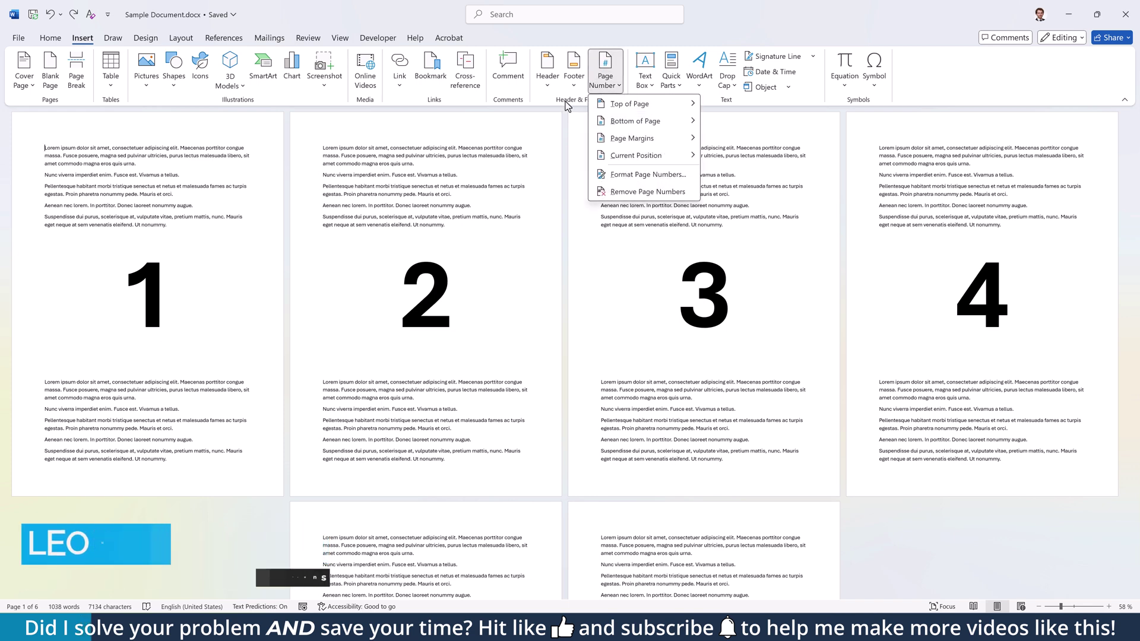
pyautogui.moveTo(634, 121)
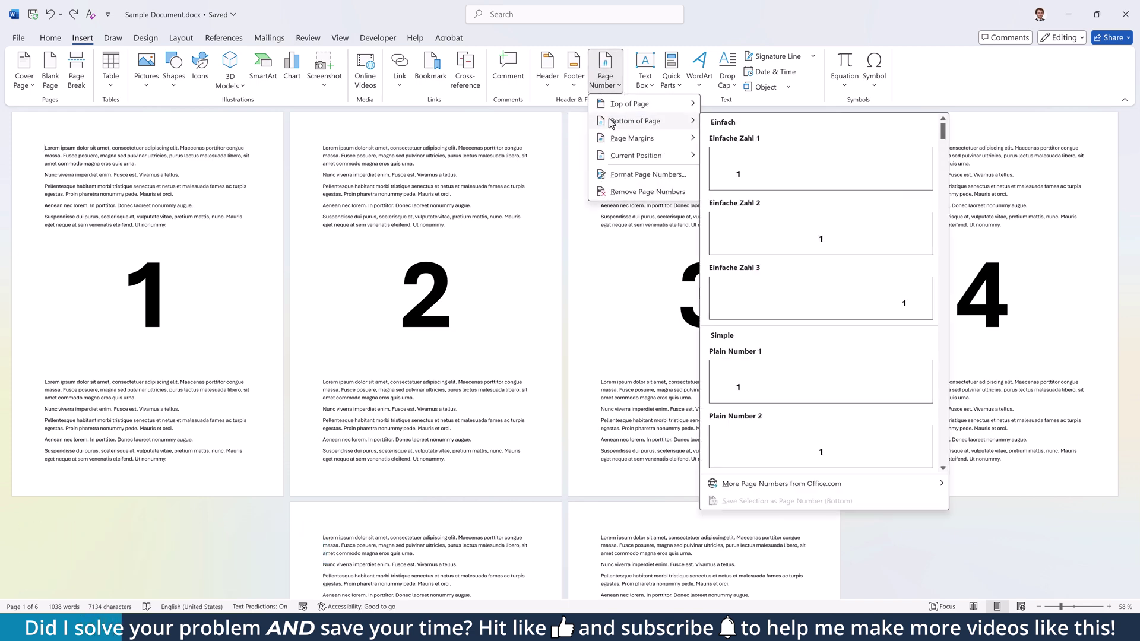
pyautogui.click(784, 298)
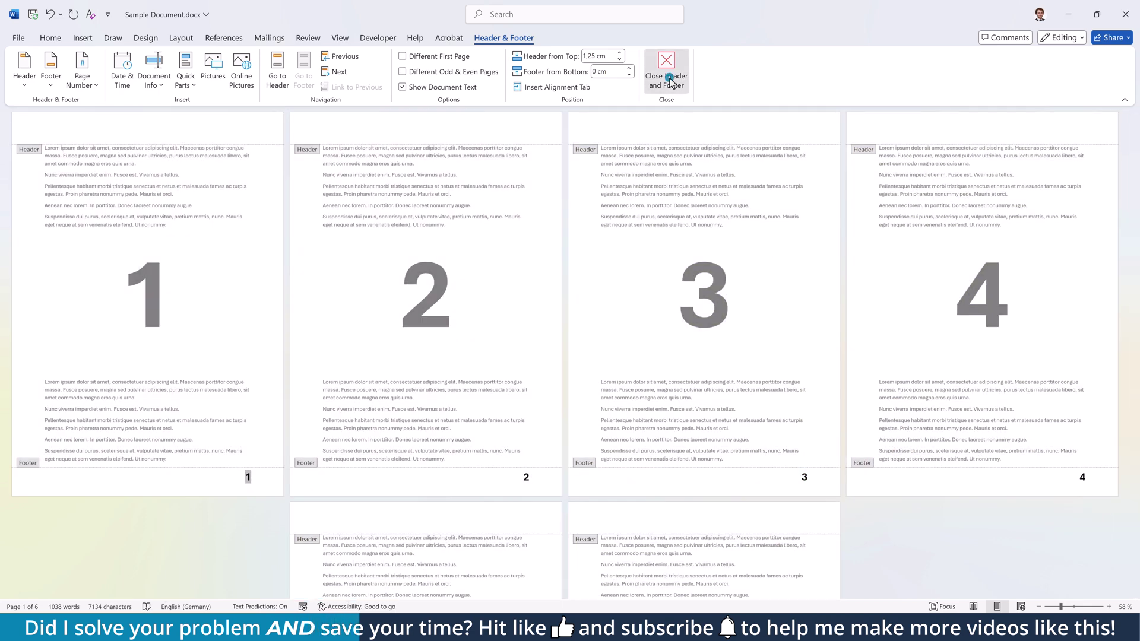
# Step: Close the footers and add a Next Page section break after page 2's text
pyautogui.click(666, 67)
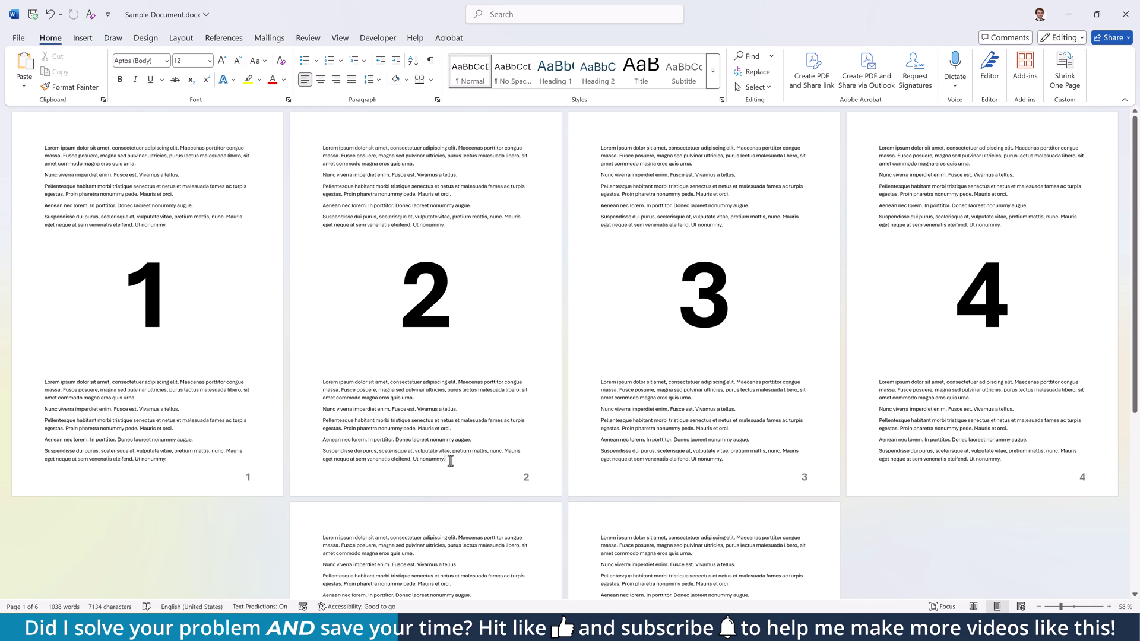
pyautogui.click(181, 38)
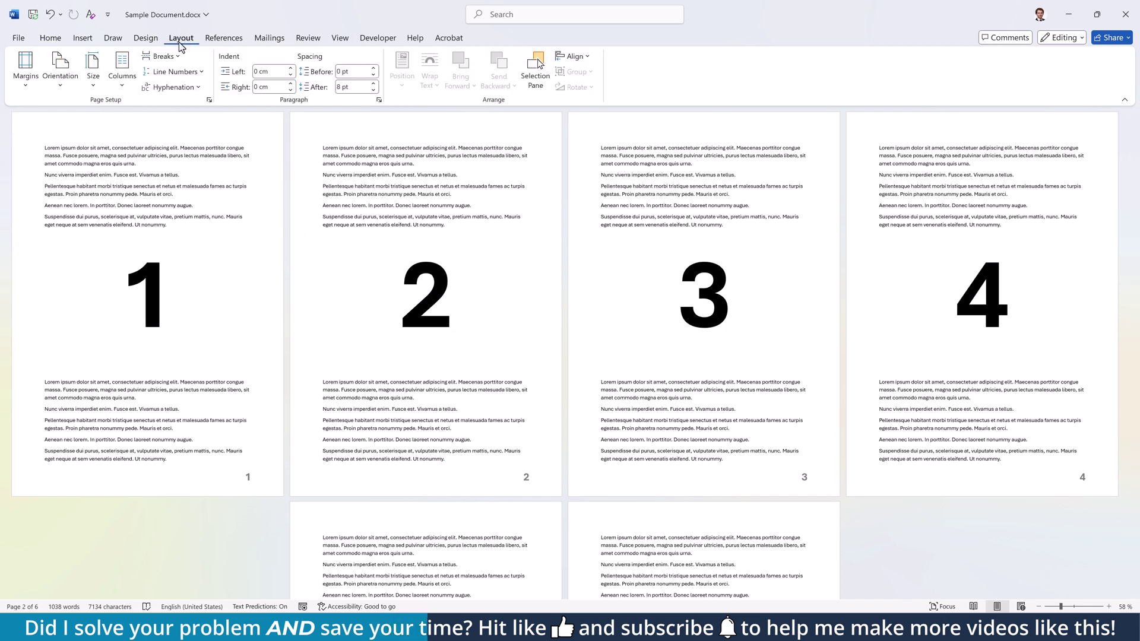
pyautogui.click(164, 56)
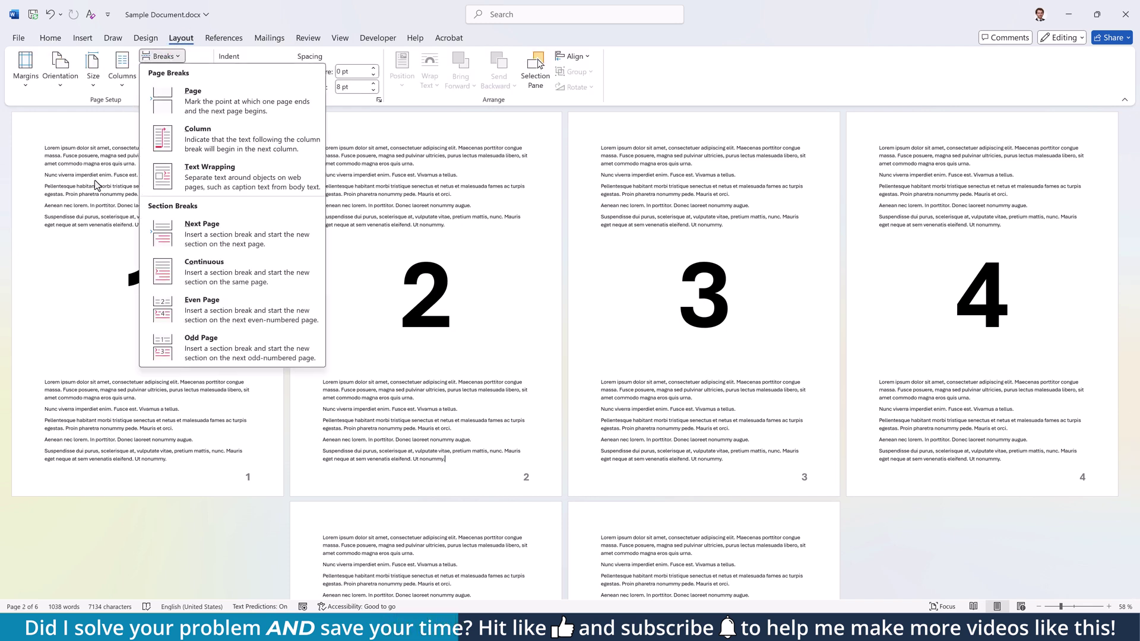
pyautogui.click(191, 243)
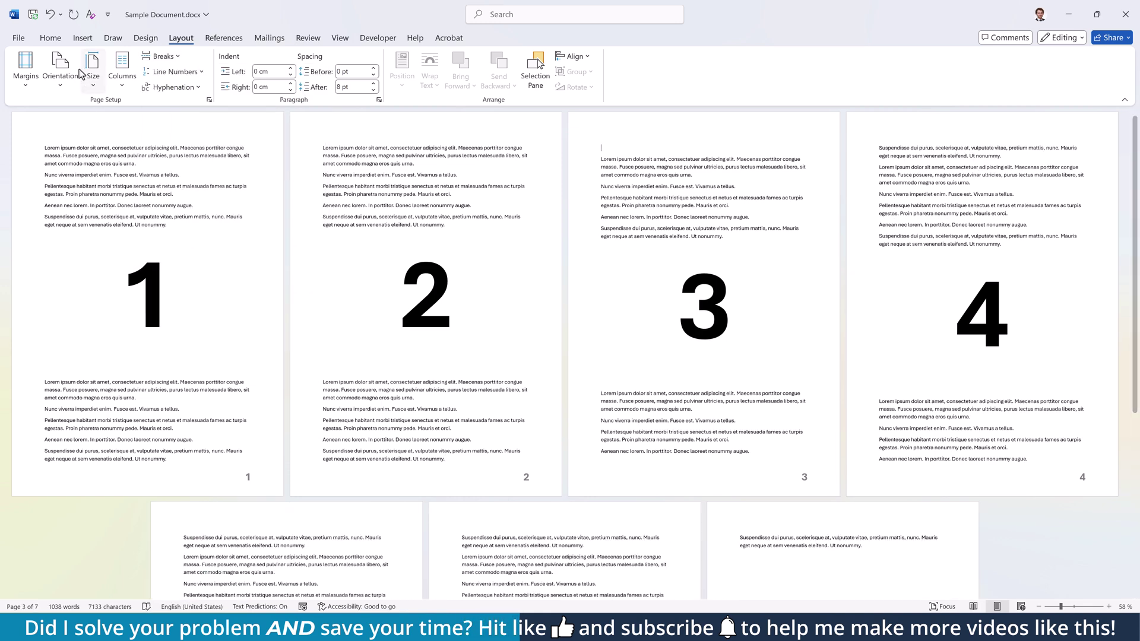
pyautogui.click(51, 40)
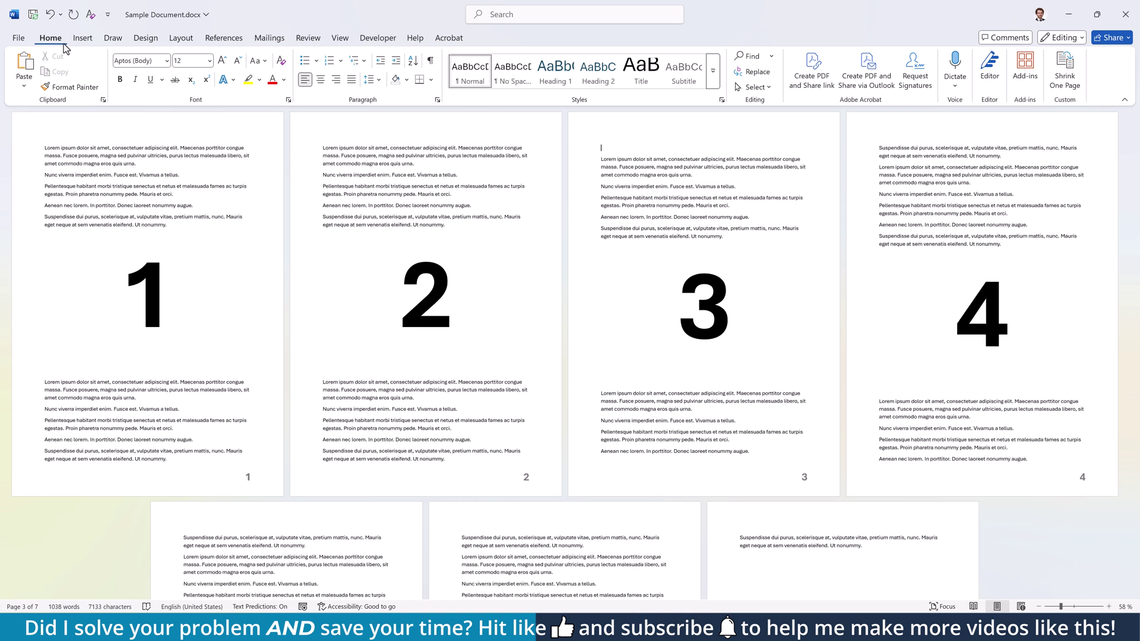
# Step: Turn on formatting marks and delete the empty paragraph at the top of page 3
pyautogui.click(429, 62)
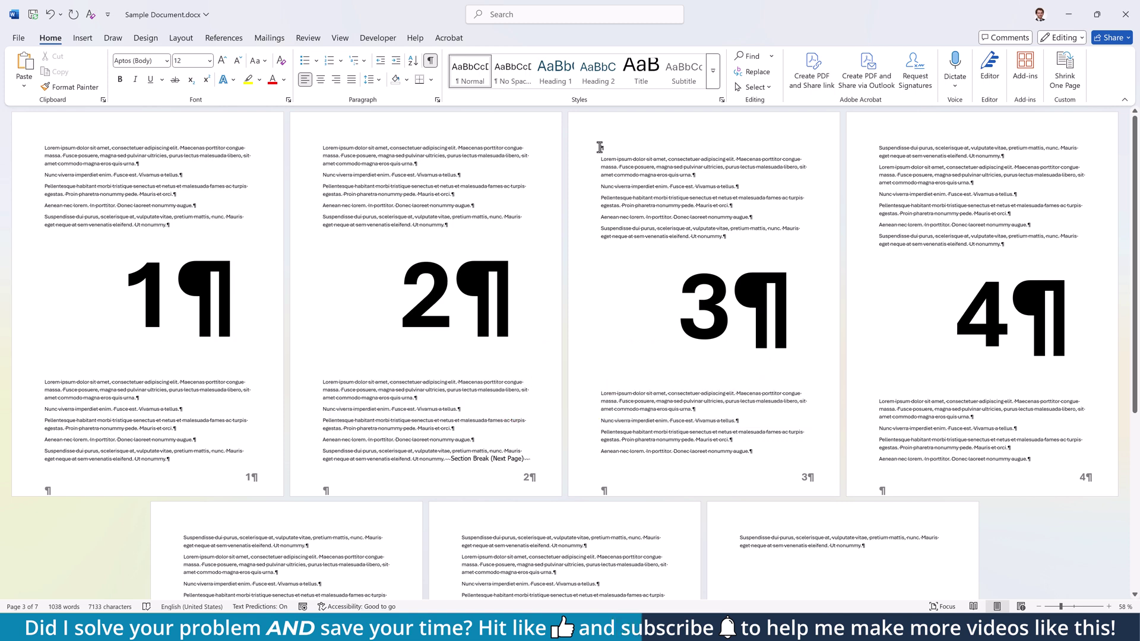
pyautogui.press('Delete')
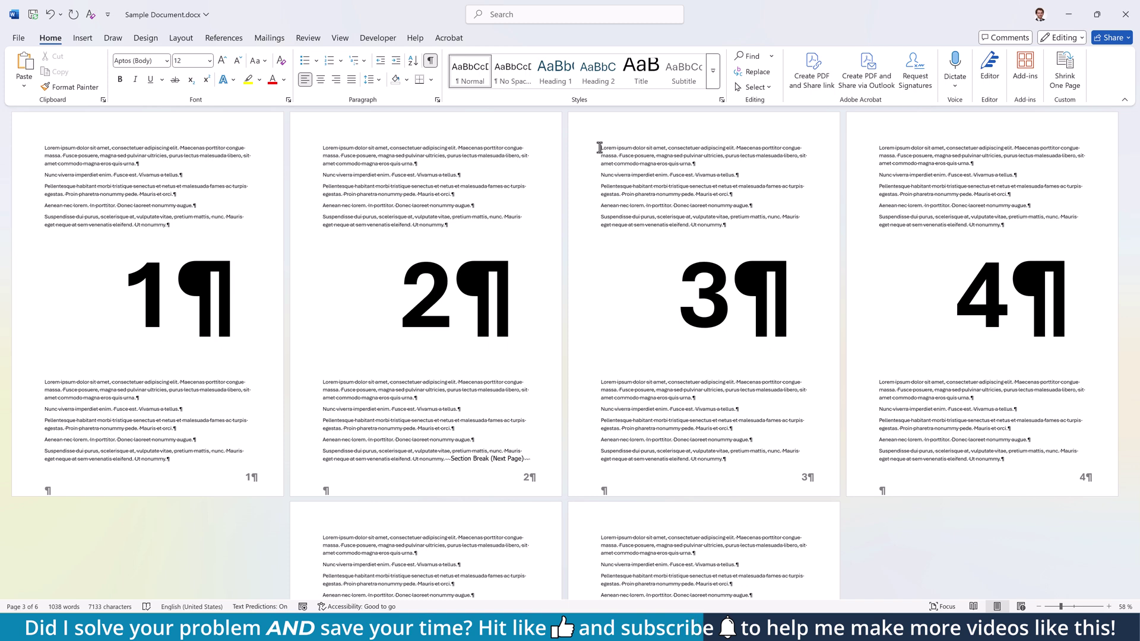
# Step: Turn off Link to Previous for the page 3 footer in section 2
pyautogui.doubleClick(346, 486)
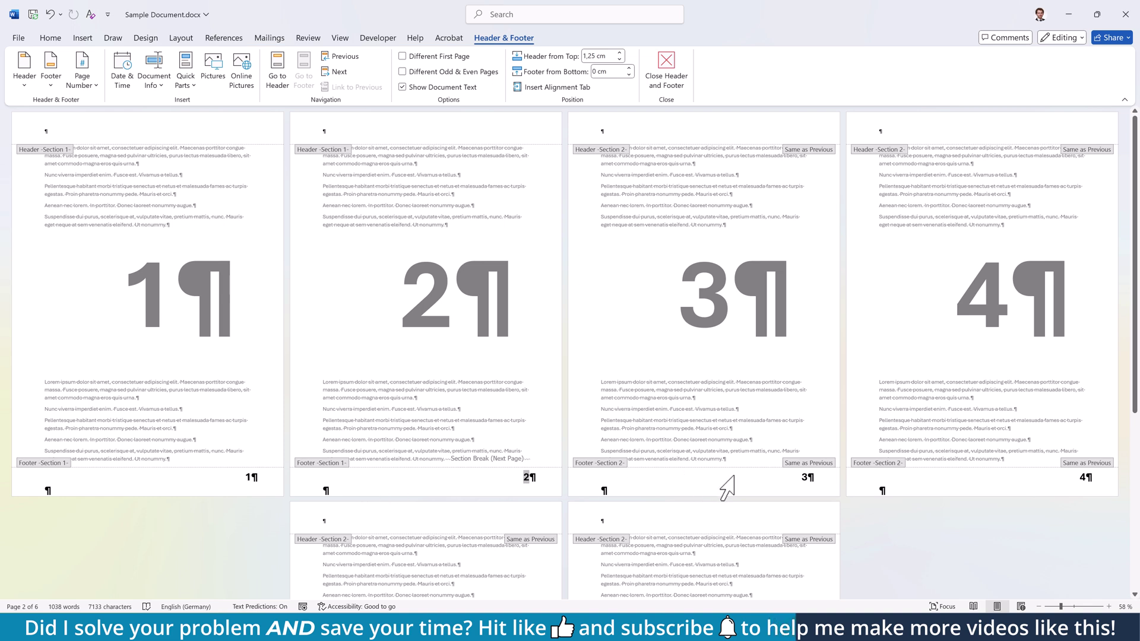
pyautogui.click(764, 496)
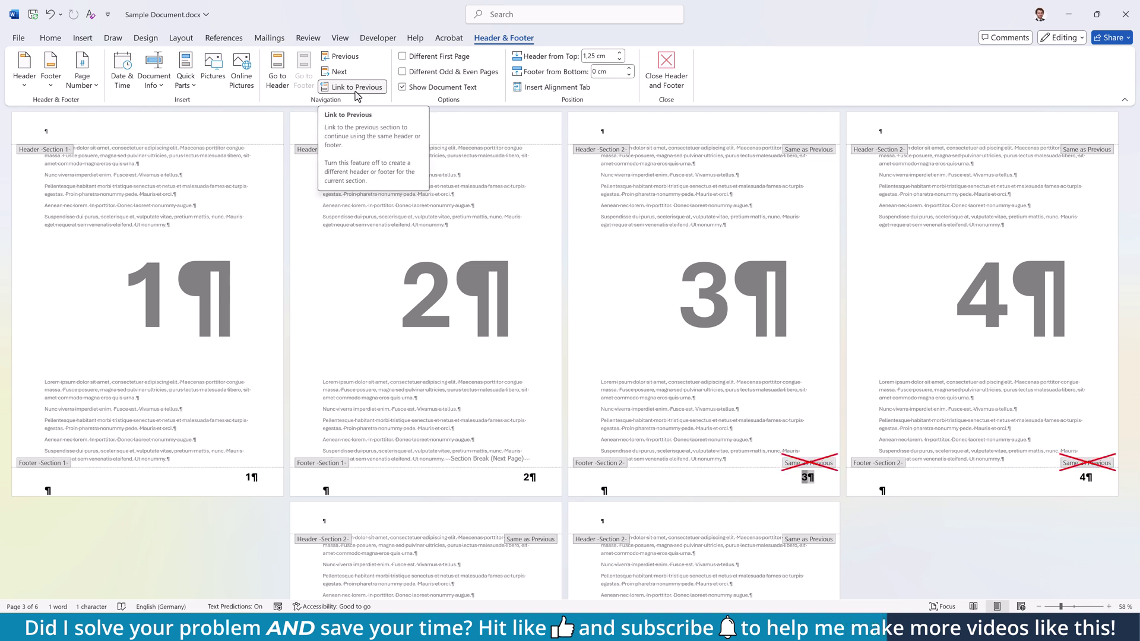
pyautogui.click(355, 92)
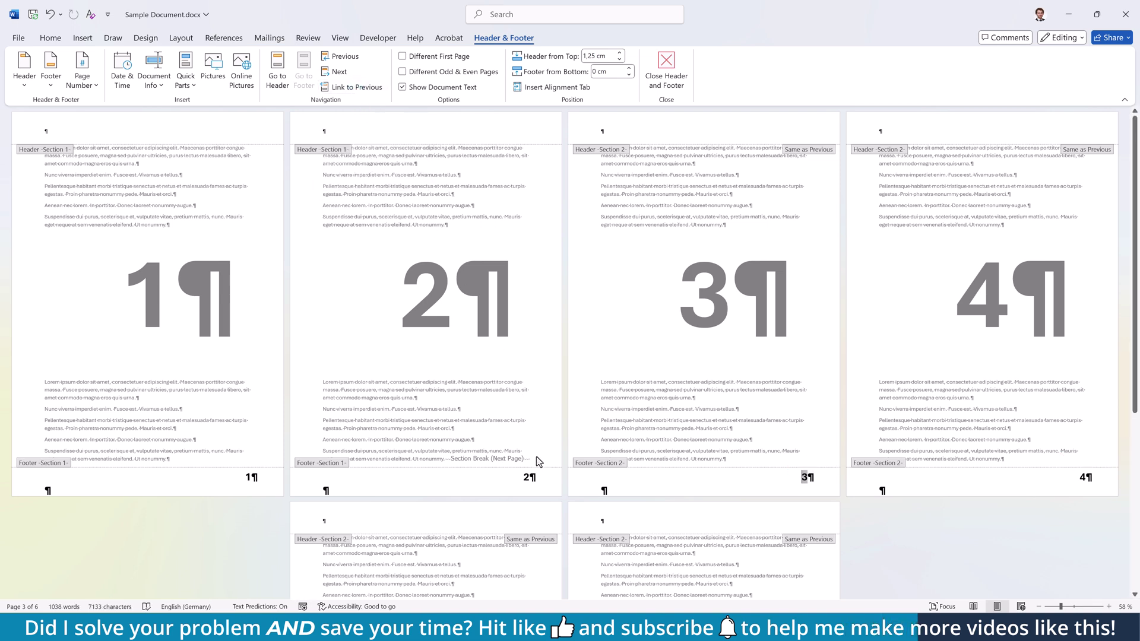
# Step: Delete section 1's page numbers and restart section 2 numbering at 1
pyautogui.click(532, 479)
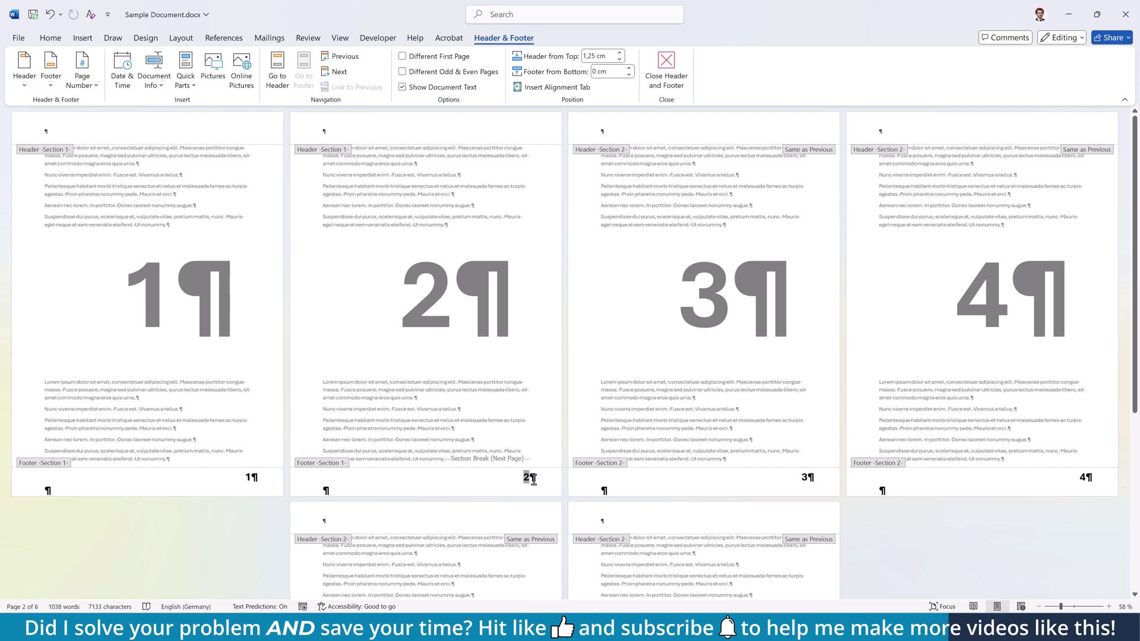
pyautogui.press('Delete')
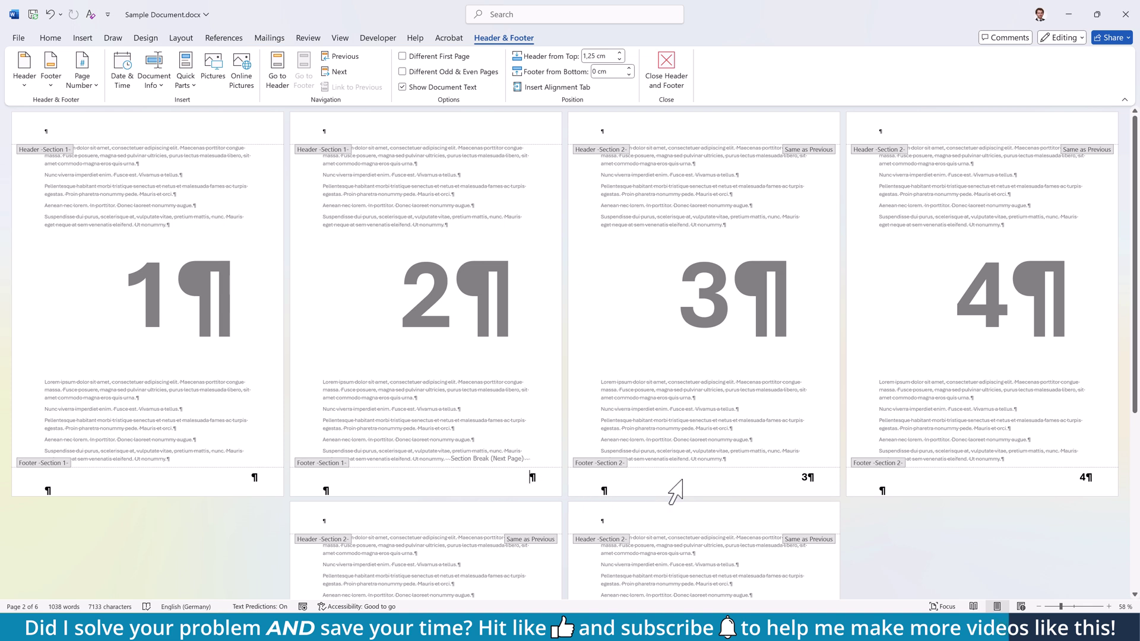
pyautogui.rightClick(803, 481)
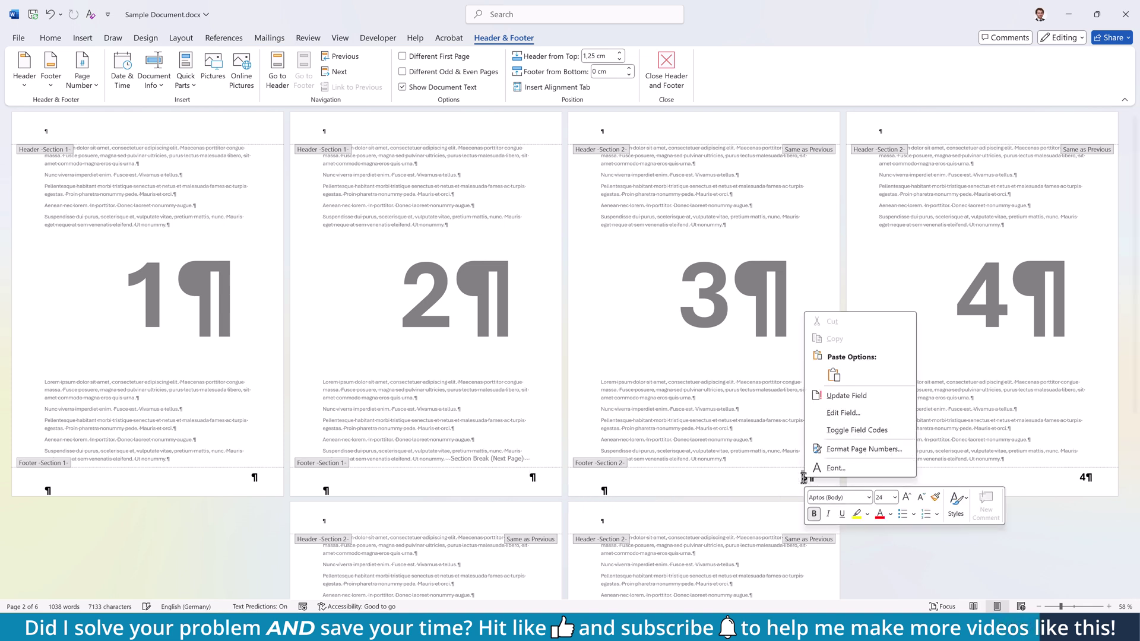
pyautogui.click(839, 451)
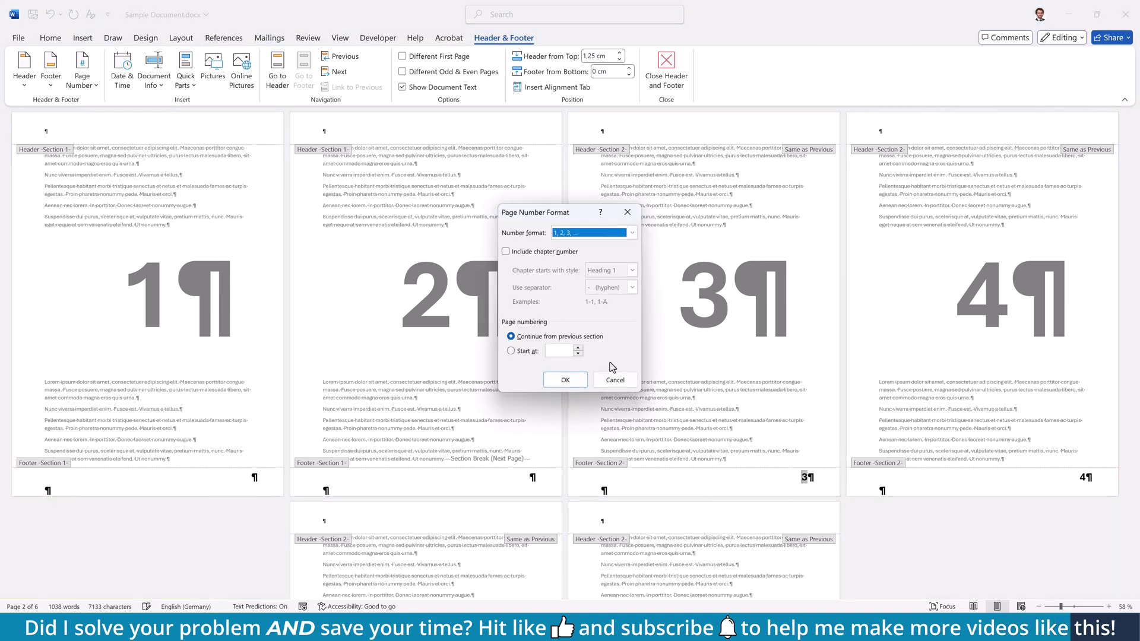
pyautogui.click(522, 353)
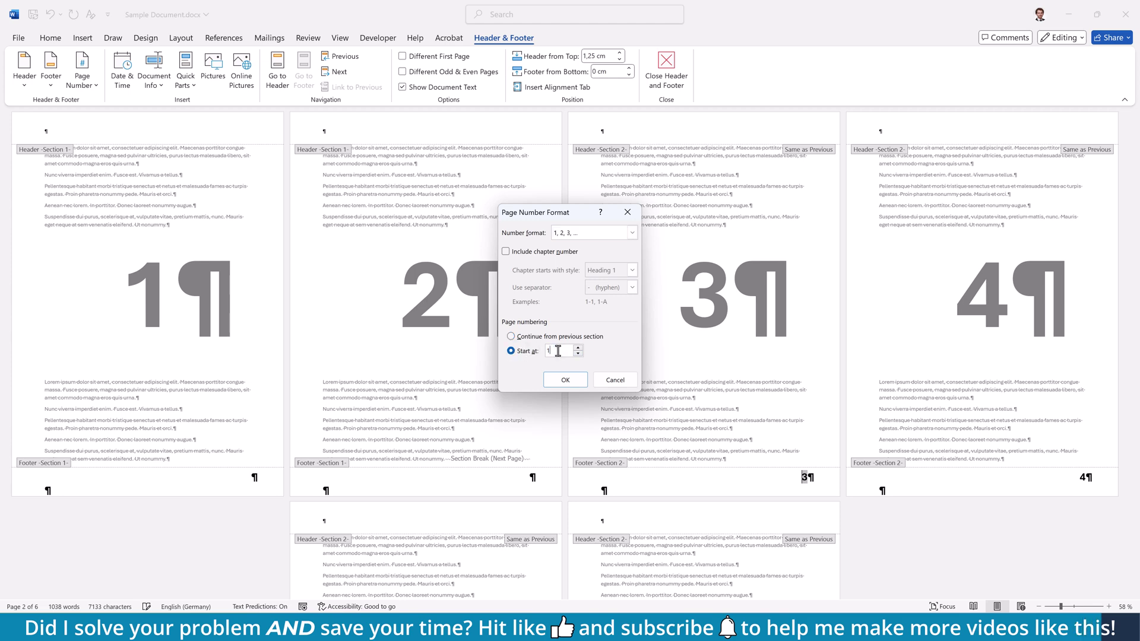
pyautogui.click(570, 383)
pyautogui.press('Escape')
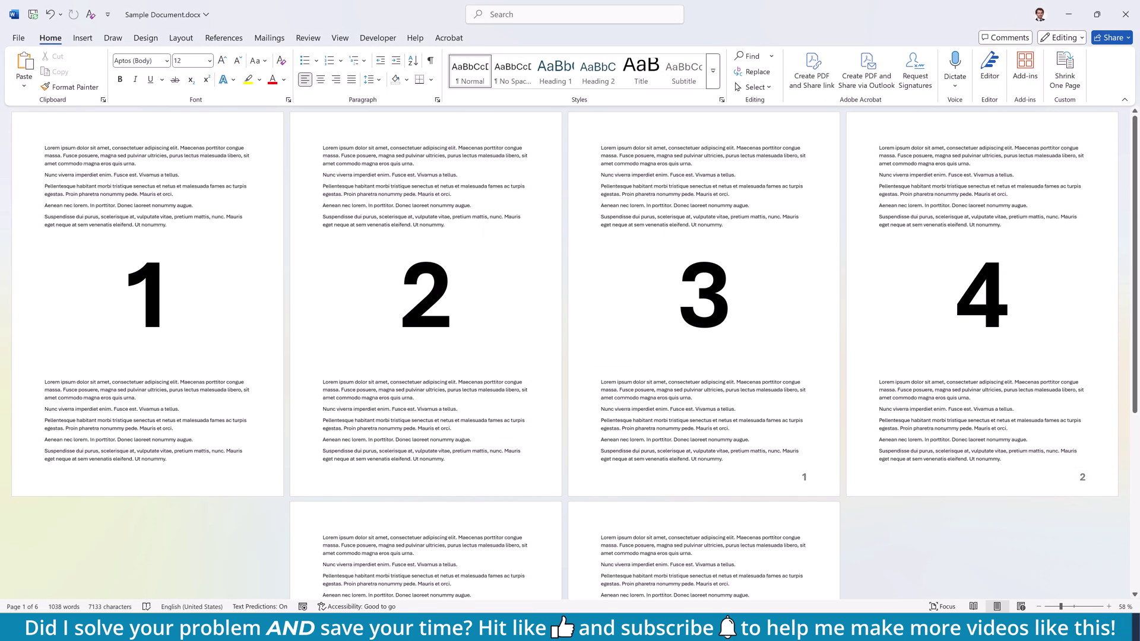